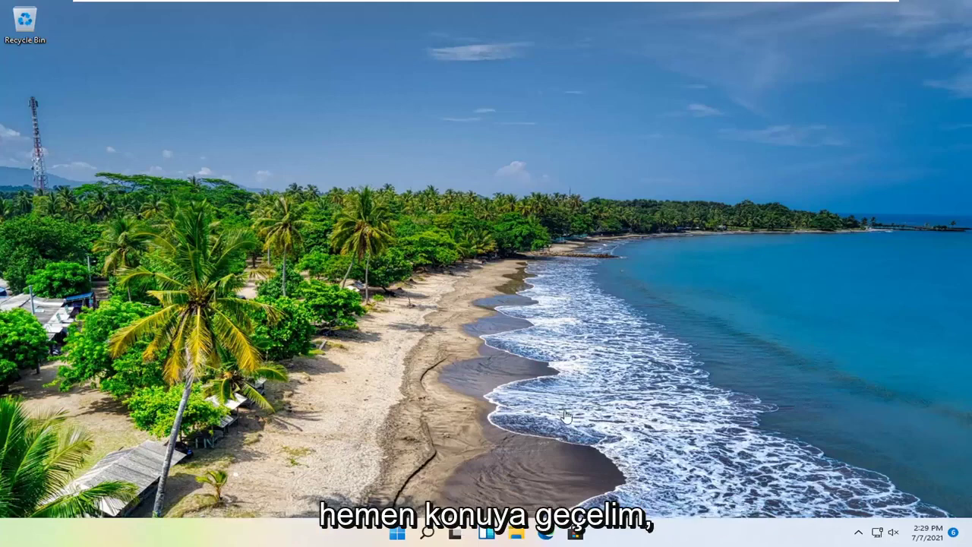
Step: Open Windows Settings and go to Apps > Apps & features
{"action": "right_click", "coordinate": [395, 535]}
{"action": "left_click", "coordinate": [351, 405]}
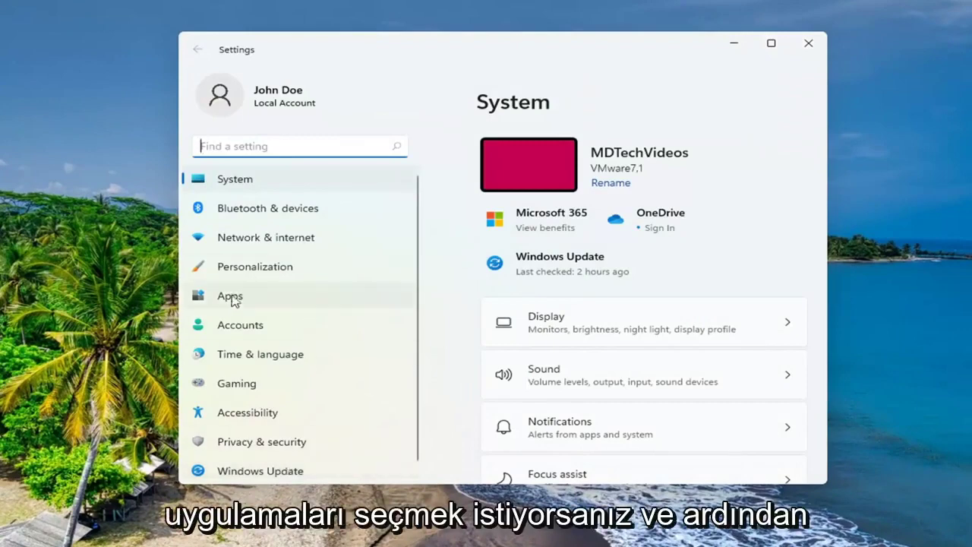
{"action": "left_click", "coordinate": [233, 303]}
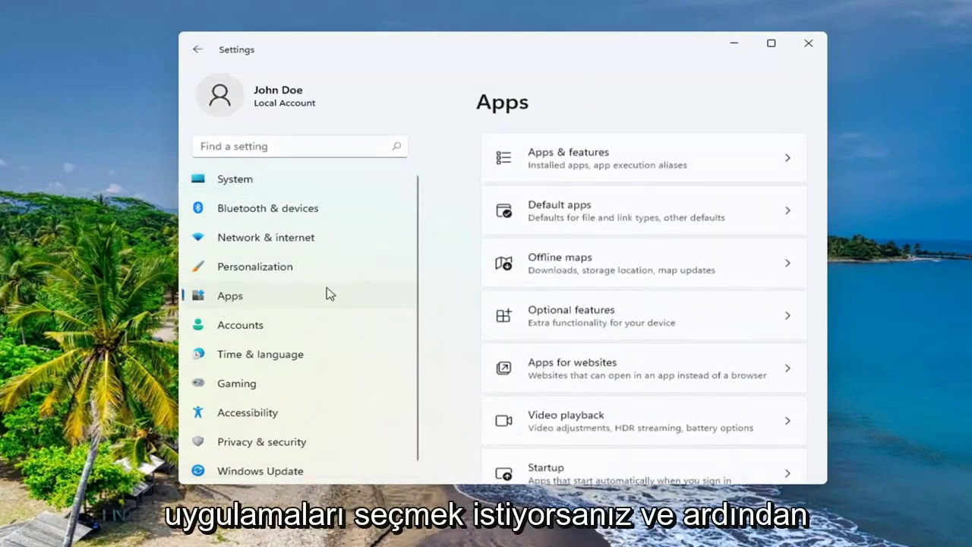
{"action": "left_click", "coordinate": [592, 160]}
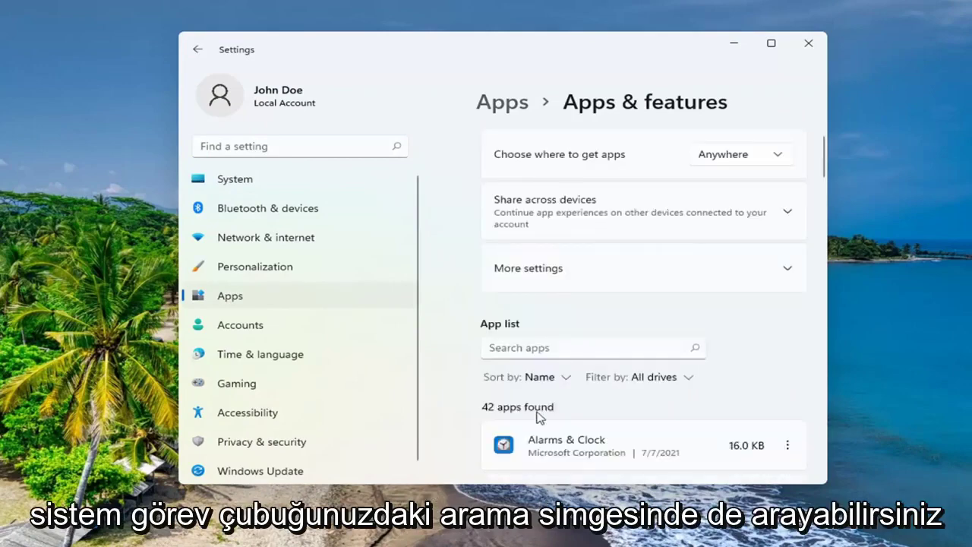
Step: Filter the installed apps by 'mail' and show Mail and Calendar's more-actions menu
{"action": "scroll", "coordinate": [567, 337], "scroll_direction": "down", "scroll_amount": 1}
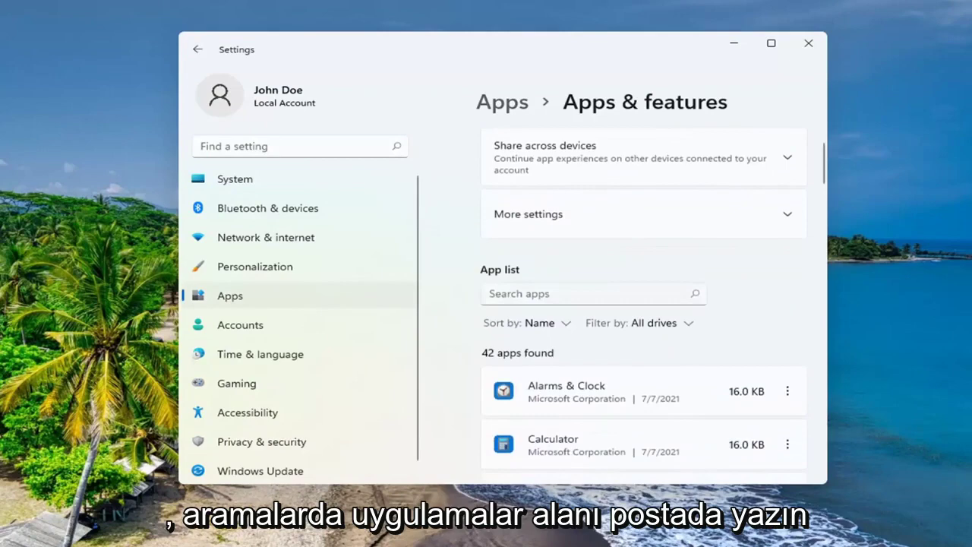
{"action": "left_click", "coordinate": [593, 294]}
{"action": "type", "text": "mail"}
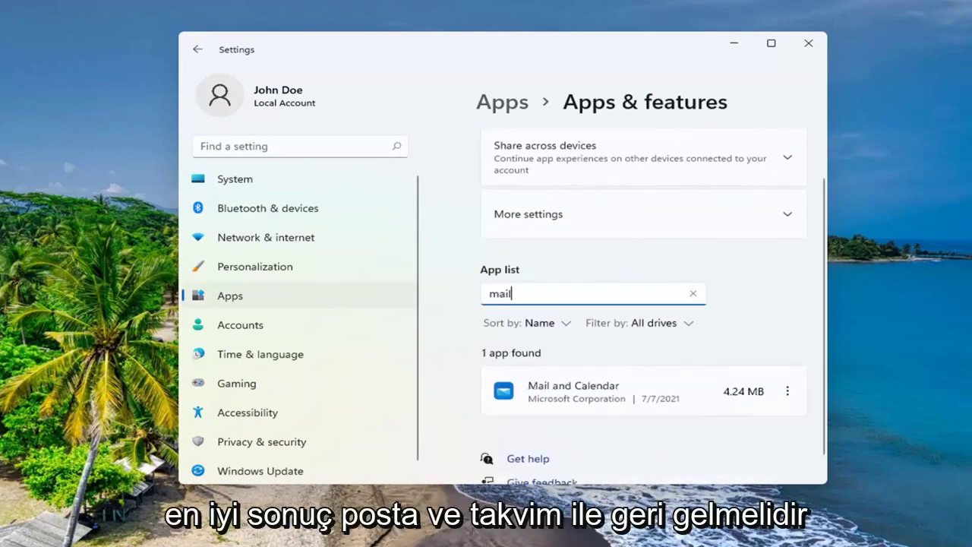
{"action": "scroll", "coordinate": [639, 339], "scroll_direction": "down", "scroll_amount": 1}
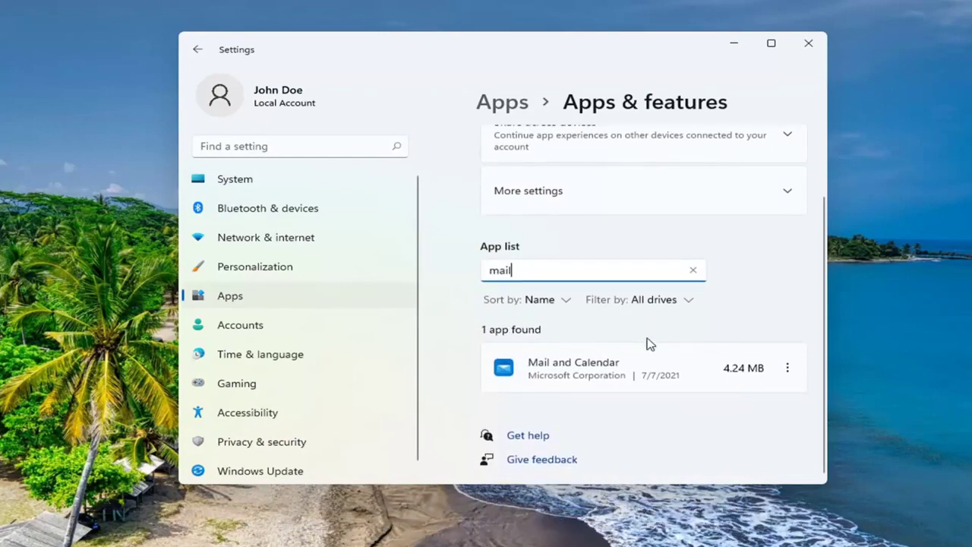
{"action": "left_click", "coordinate": [788, 368]}
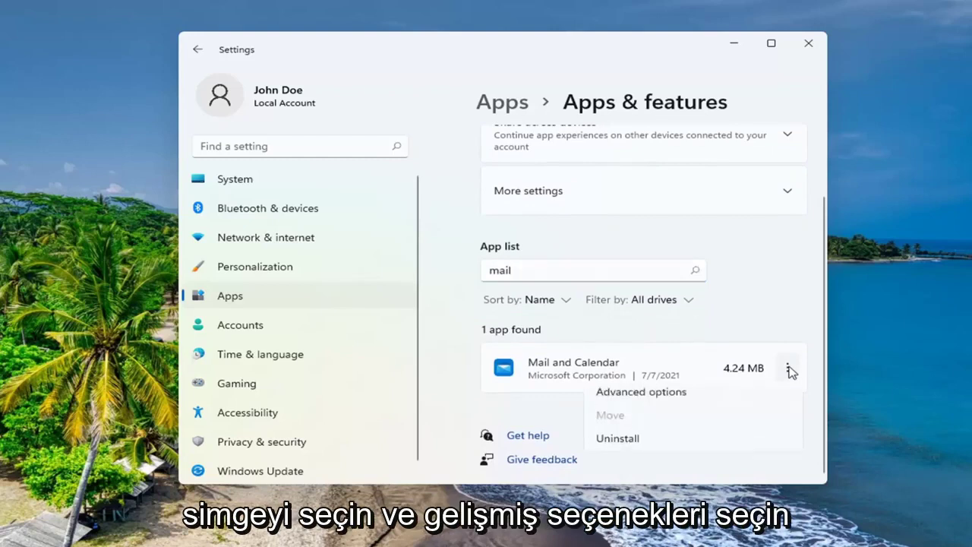
Step: Open Mail and Calendar's advanced options and repair the app
{"action": "left_click", "coordinate": [641, 399]}
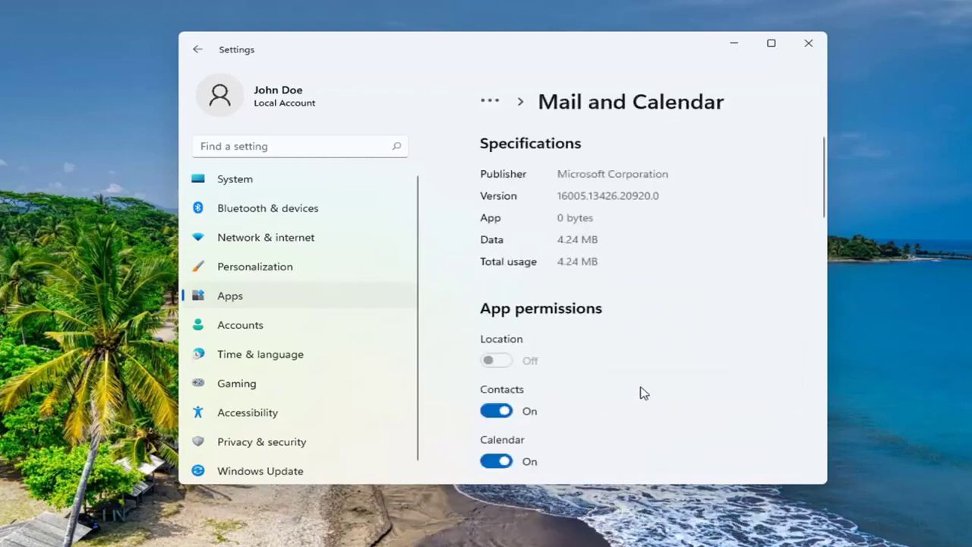
{"action": "scroll", "coordinate": [639, 399], "scroll_direction": "down", "scroll_amount": 3}
{"action": "scroll", "coordinate": [612, 373], "scroll_direction": "down", "scroll_amount": 5}
{"action": "scroll", "coordinate": [620, 373], "scroll_direction": "down", "scroll_amount": 2}
{"action": "scroll", "coordinate": [619, 373], "scroll_direction": "down", "scroll_amount": 2}
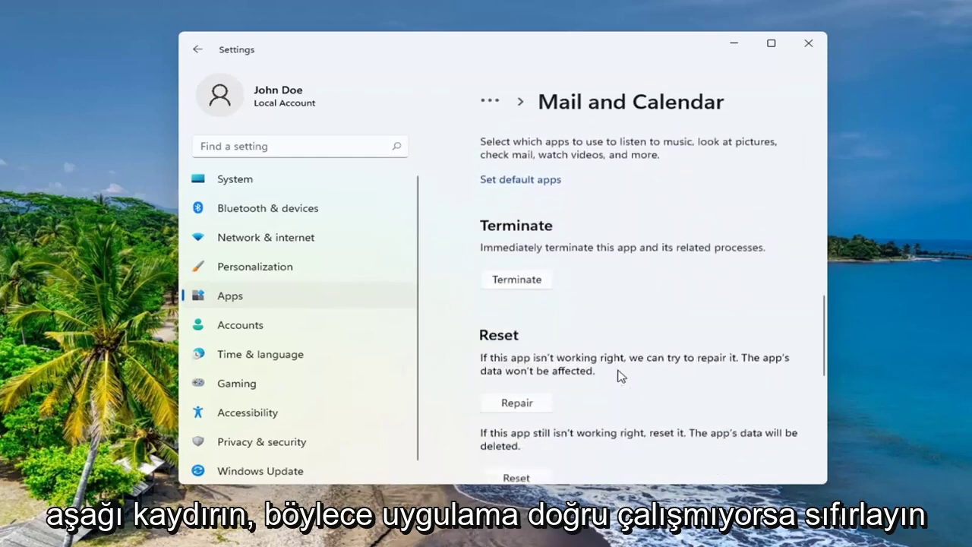
{"action": "scroll", "coordinate": [608, 349], "scroll_direction": "down", "scroll_amount": 1}
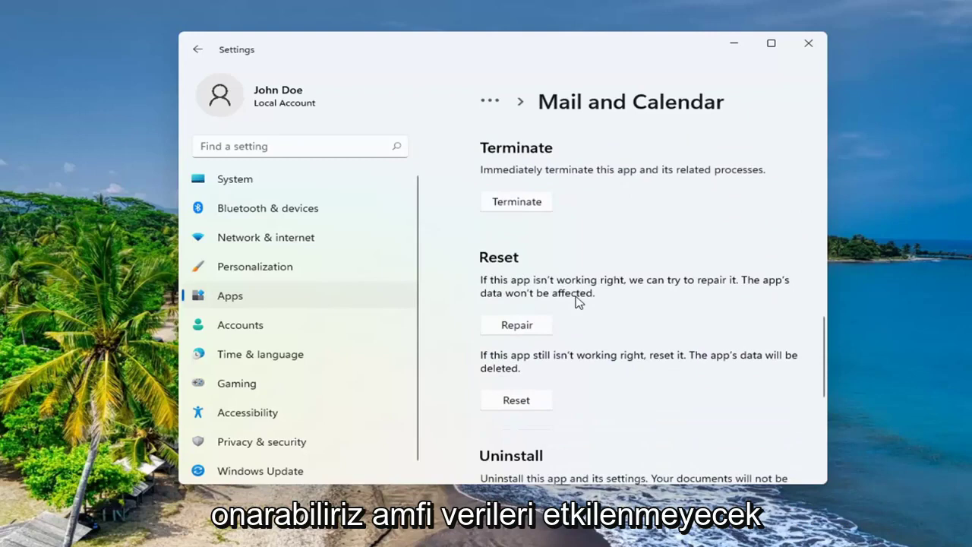
{"action": "left_click", "coordinate": [517, 325]}
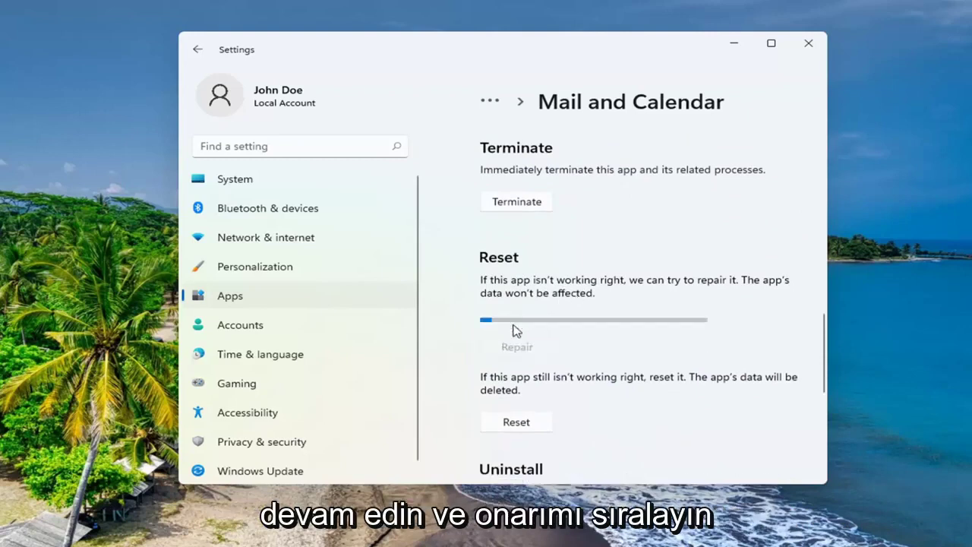
{"action": "scroll", "coordinate": [512, 329], "scroll_direction": "down", "scroll_amount": 1}
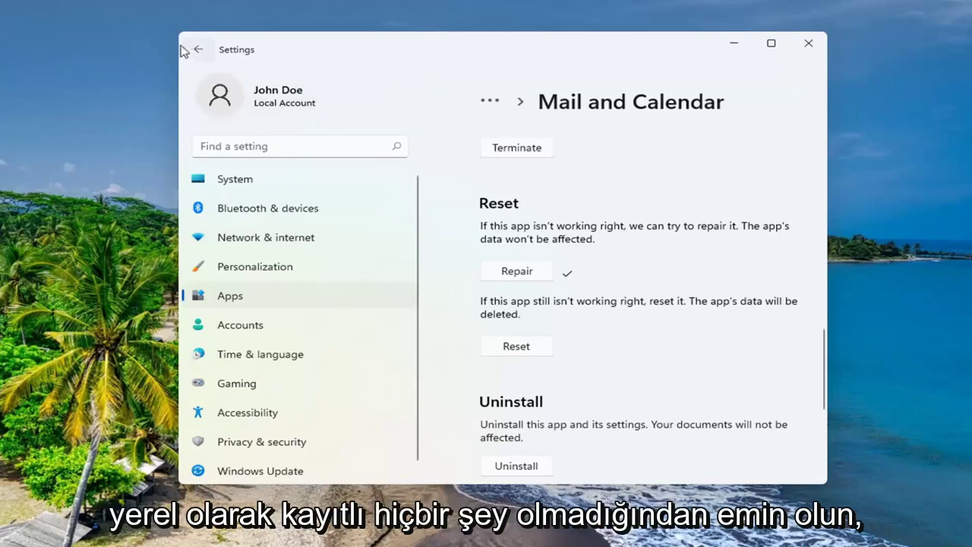
Step: Reset Mail and Calendar, confirming permanent deletion of its data
{"action": "left_click", "coordinate": [516, 348]}
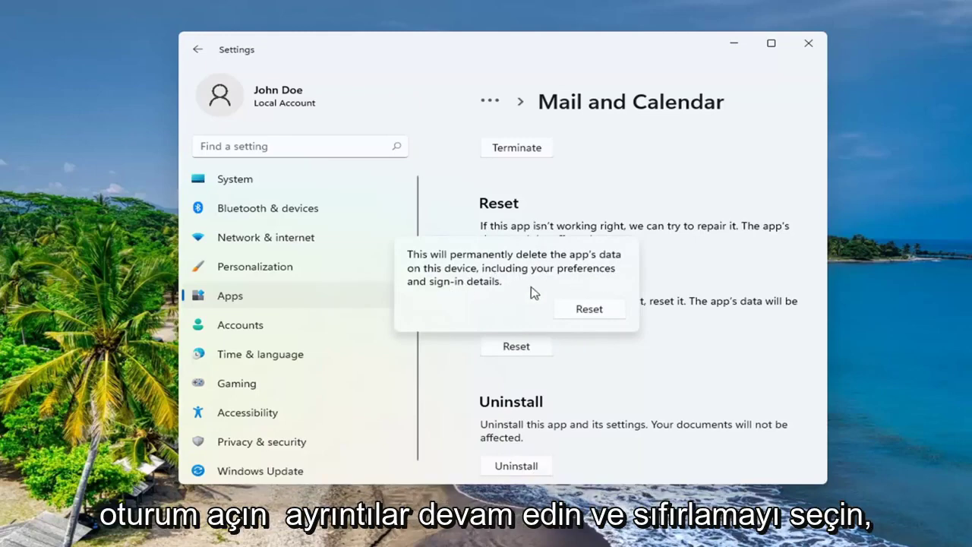
{"action": "left_click", "coordinate": [600, 309]}
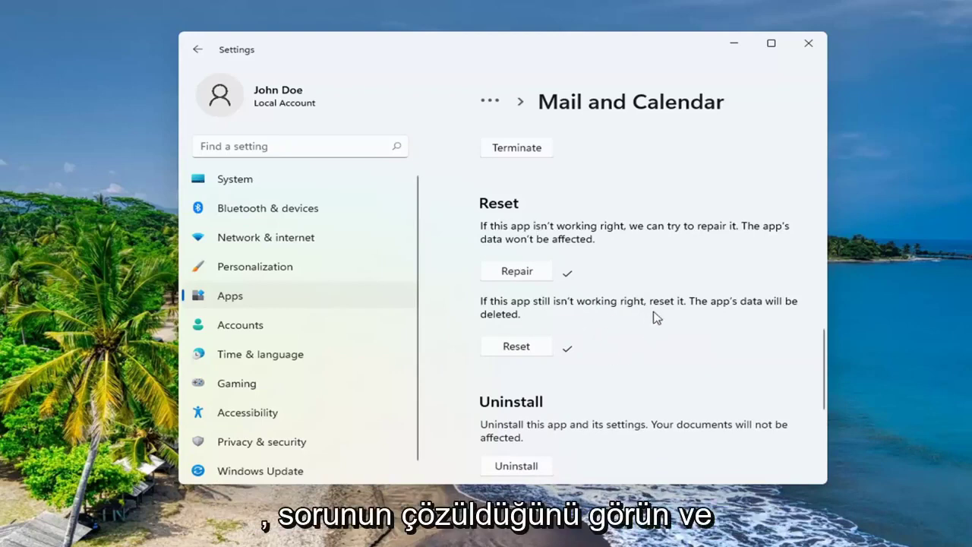
Step: Uninstall Mail and Calendar and confirm the removal
{"action": "scroll", "coordinate": [655, 317], "scroll_direction": "down", "scroll_amount": 1}
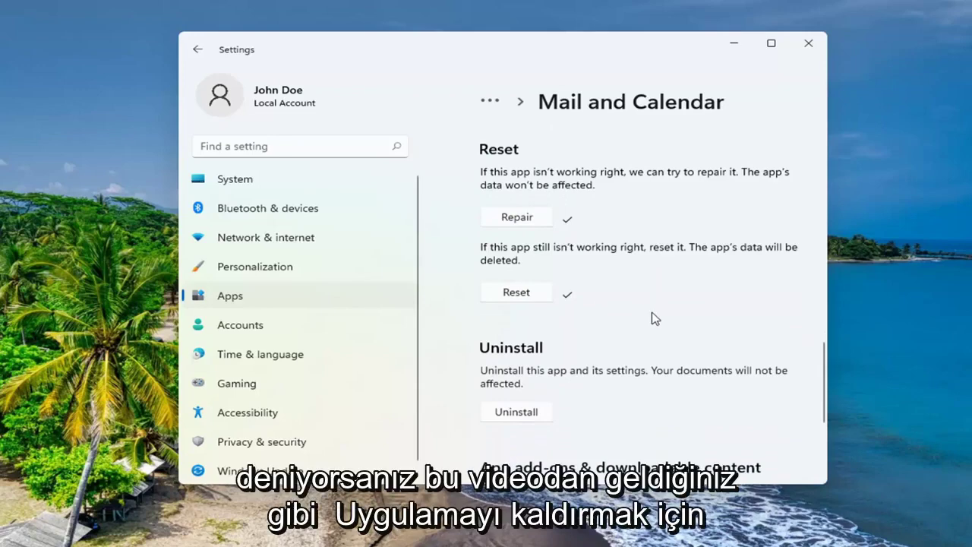
{"action": "left_click", "coordinate": [517, 413]}
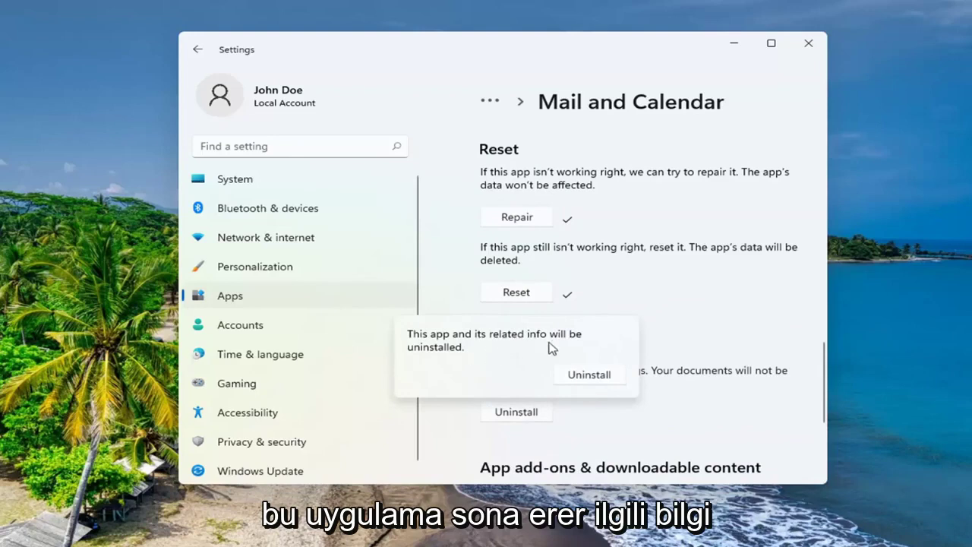
{"action": "left_click", "coordinate": [583, 377]}
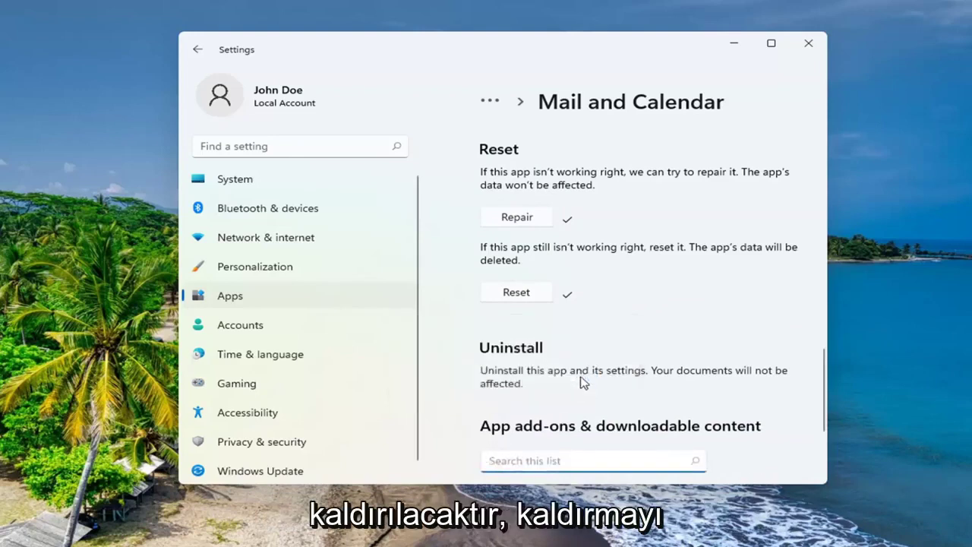
Step: Go back to the installed apps and search 'mail' to verify it's gone
{"action": "scroll", "coordinate": [522, 368], "scroll_direction": "down", "scroll_amount": 1}
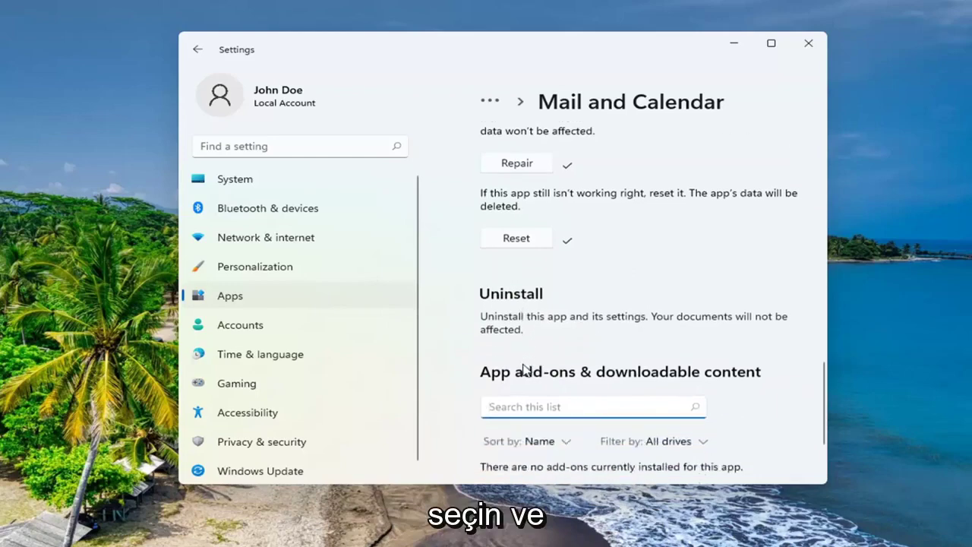
{"action": "left_click", "coordinate": [200, 50]}
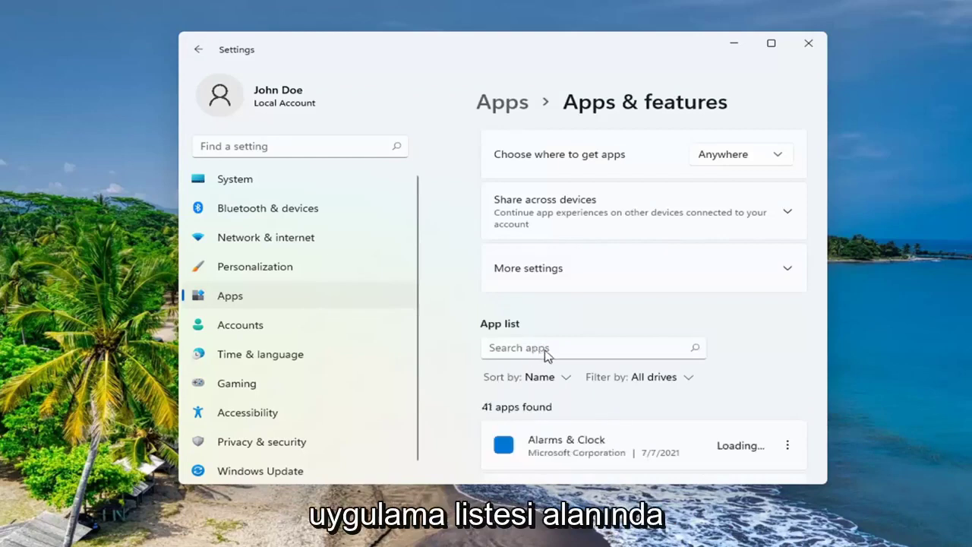
{"action": "left_click", "coordinate": [541, 352]}
{"action": "type", "text": "mai"}
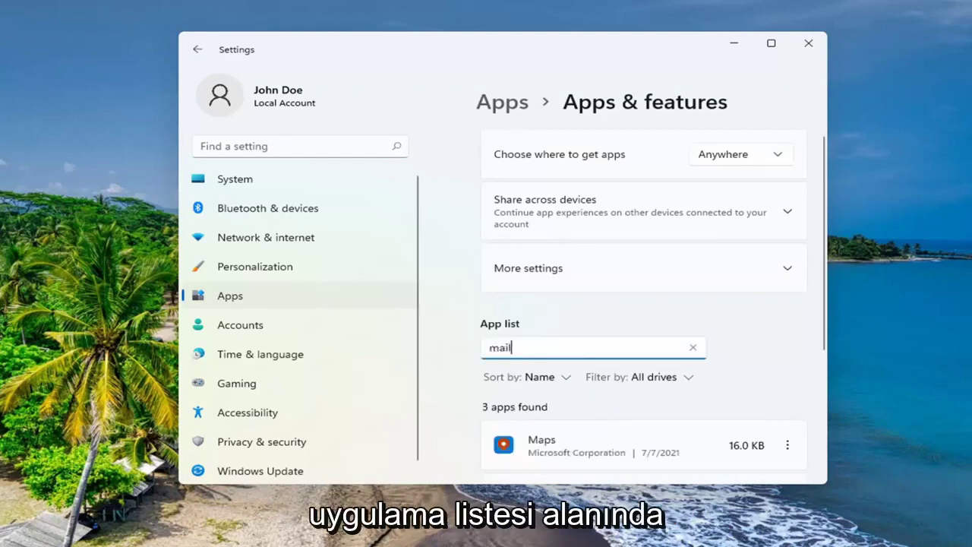
{"action": "type", "text": "l"}
{"action": "scroll", "coordinate": [570, 404], "scroll_direction": "down", "scroll_amount": 2}
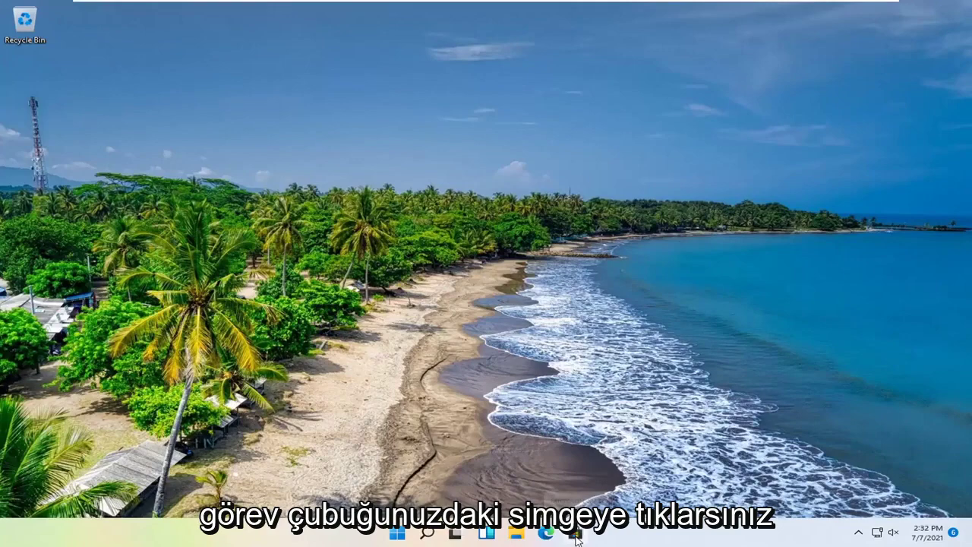
Step: Find Mail and Calendar in Microsoft Store by searching 'mail'
{"action": "left_click", "coordinate": [582, 538]}
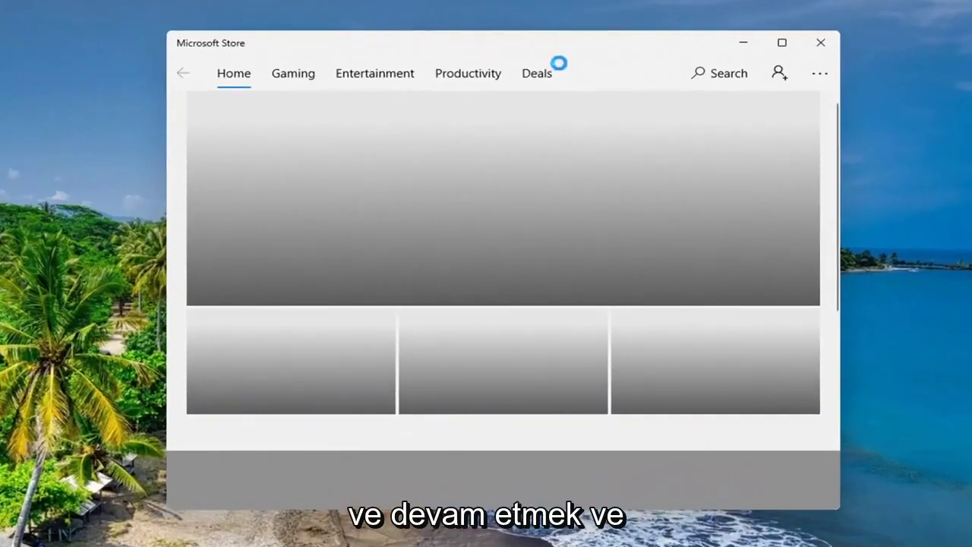
{"action": "left_click", "coordinate": [722, 73]}
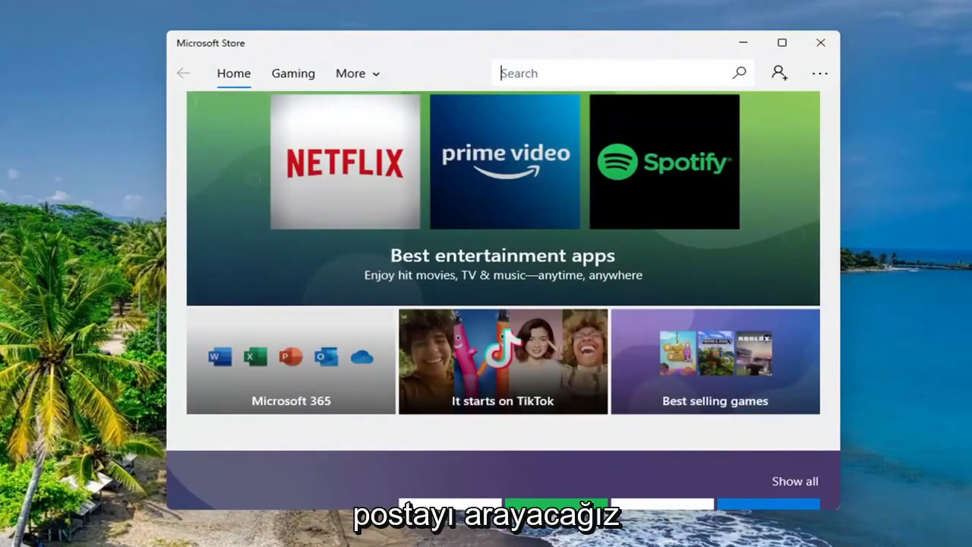
{"action": "type", "text": "mail"}
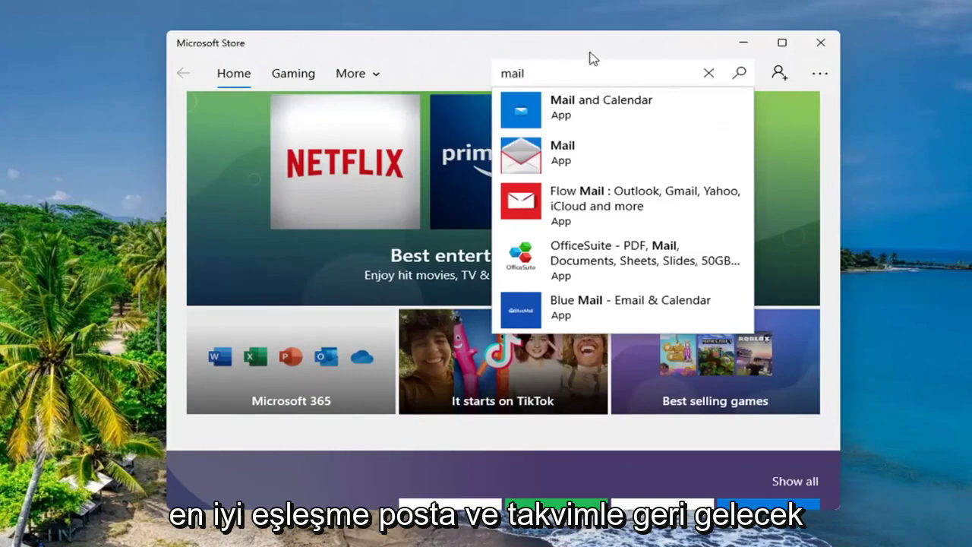
{"action": "left_click", "coordinate": [579, 112]}
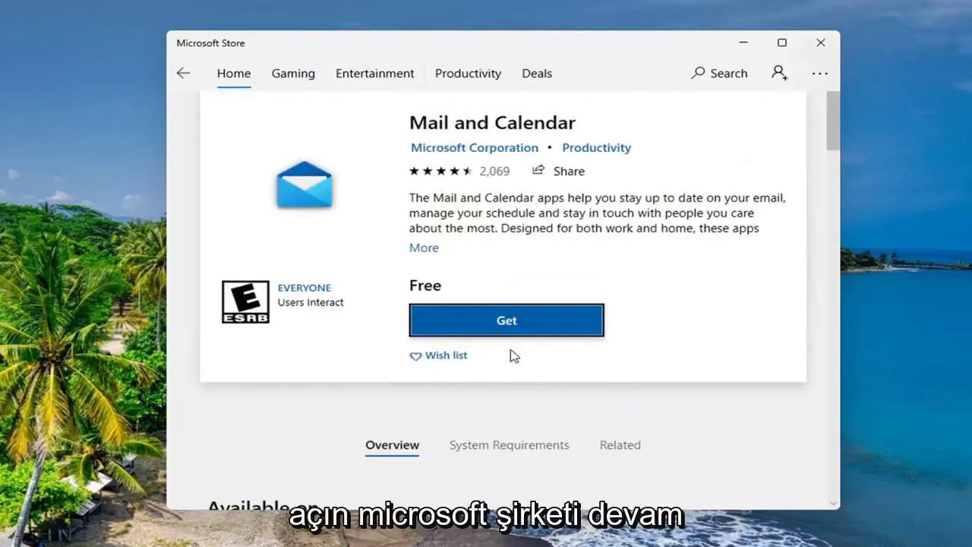
Step: Get Mail and Calendar from the Store, declining the sign-in prompt
{"action": "left_click", "coordinate": [513, 321]}
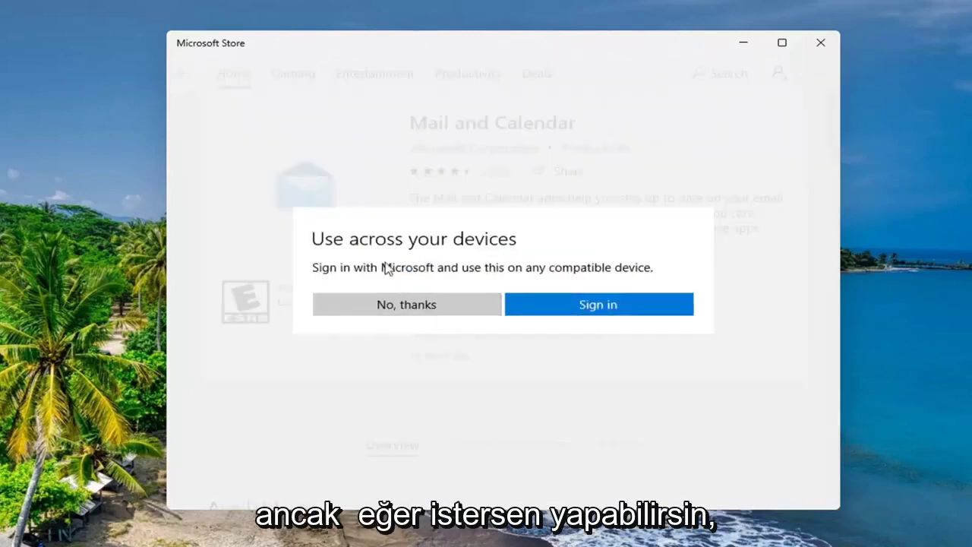
{"action": "left_click", "coordinate": [405, 307]}
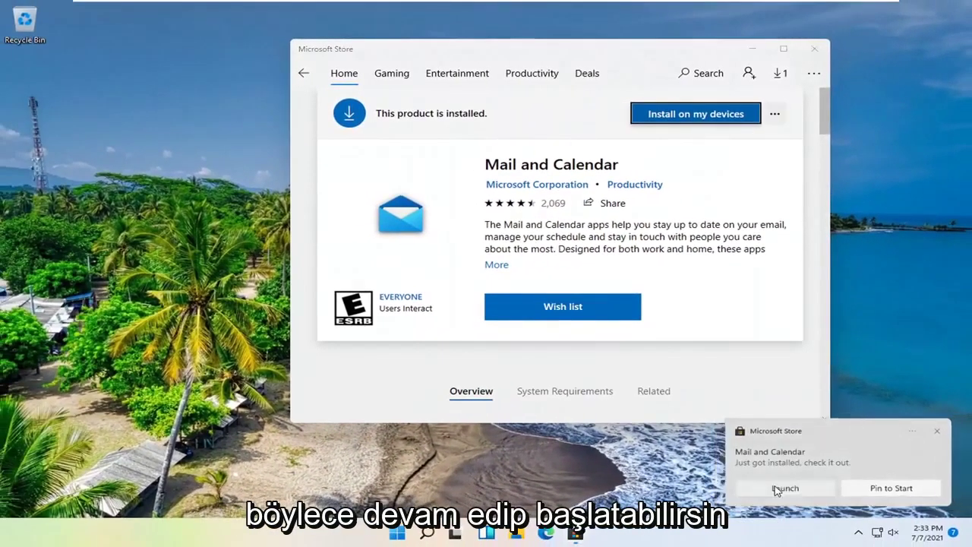
Step: Launch the reinstalled Mail app to its Welcome screen, then close it
{"action": "left_click", "coordinate": [776, 490]}
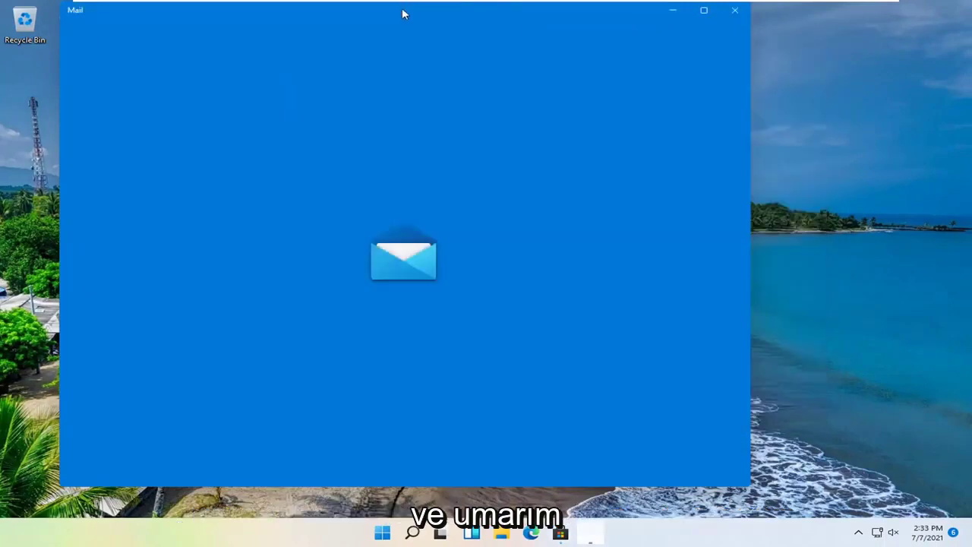
{"action": "left_click_drag", "start_coordinate": [403, 13], "coordinate": [506, 38]}
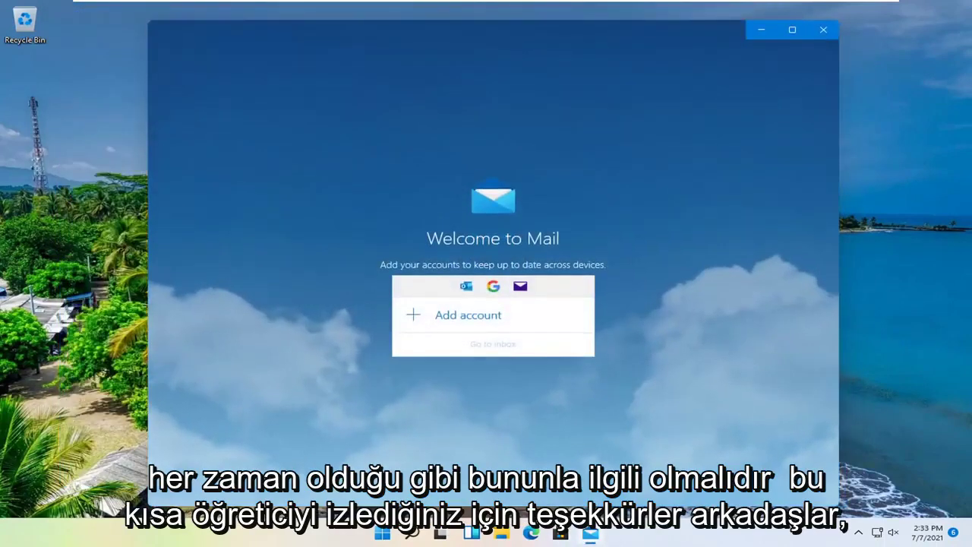
{"action": "left_click", "coordinate": [833, 35]}
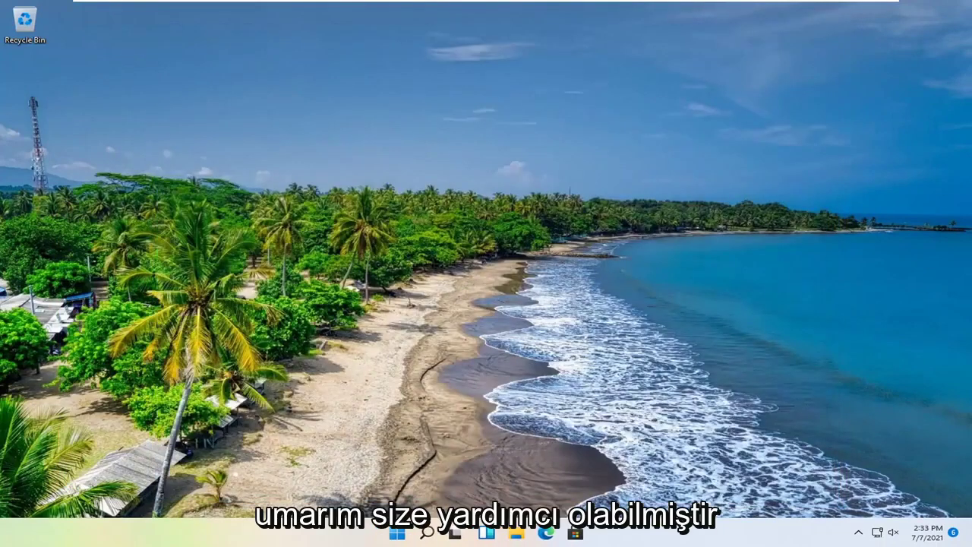